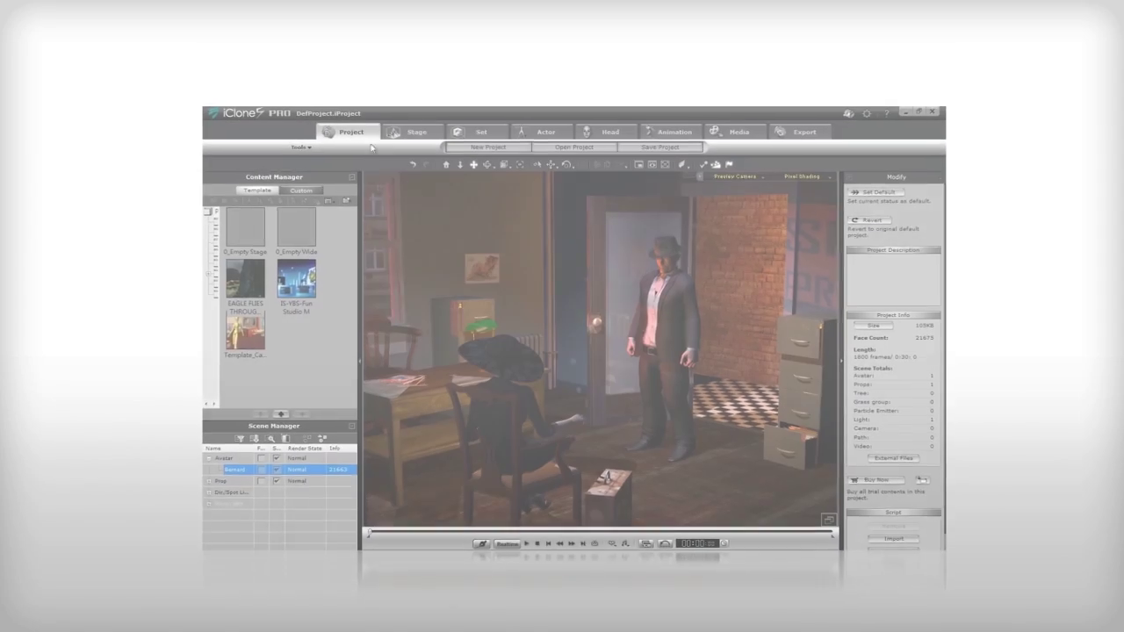
Step through the Stage, Set, Actor and Animation workflow sections
{"action": "left_click", "coordinate": [414, 137]}
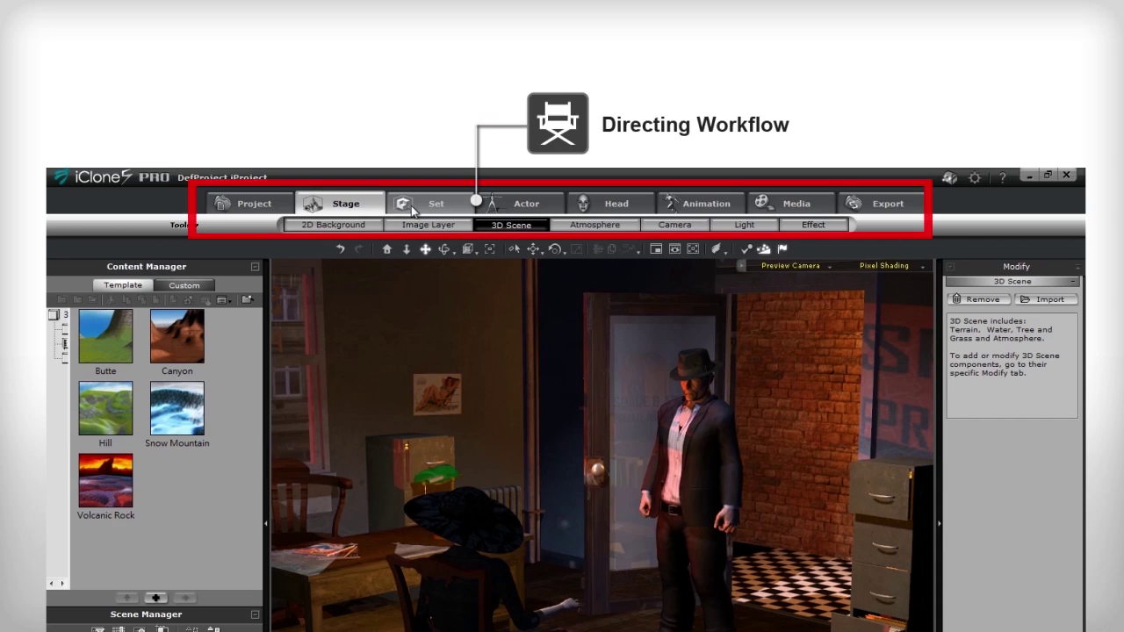
{"action": "left_click", "coordinate": [426, 205]}
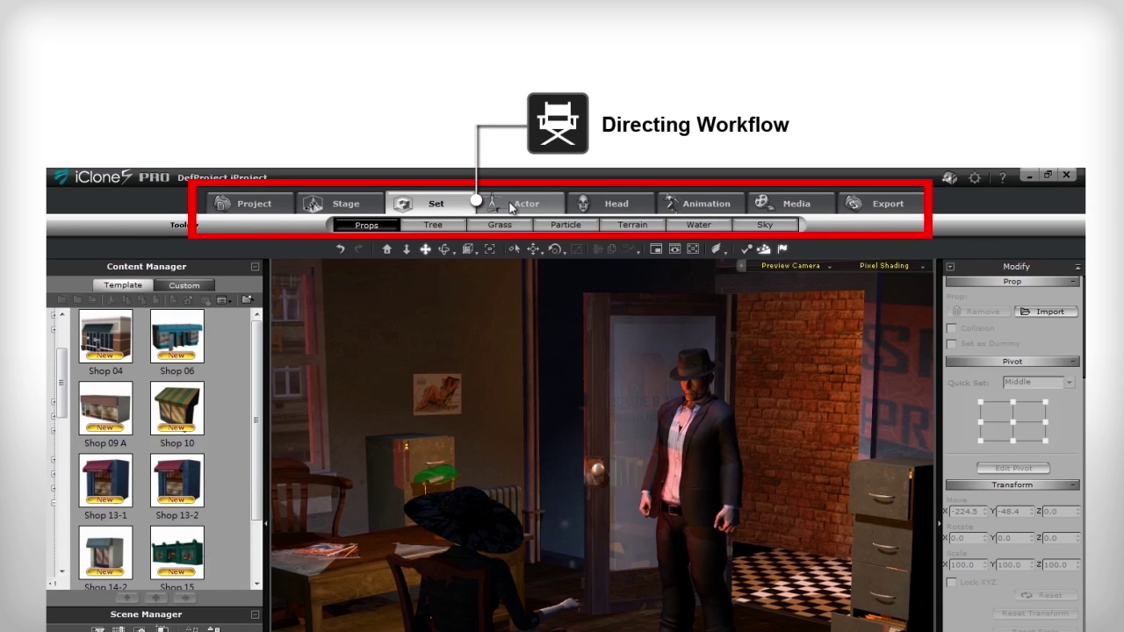
{"action": "left_click", "coordinate": [512, 207]}
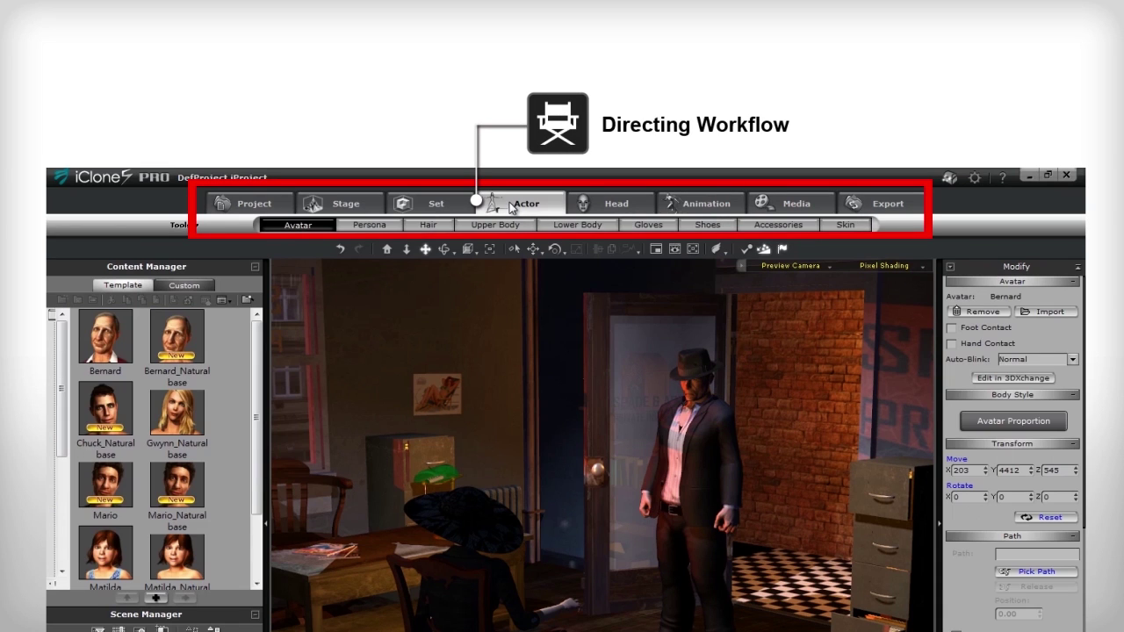
{"action": "left_click", "coordinate": [687, 199]}
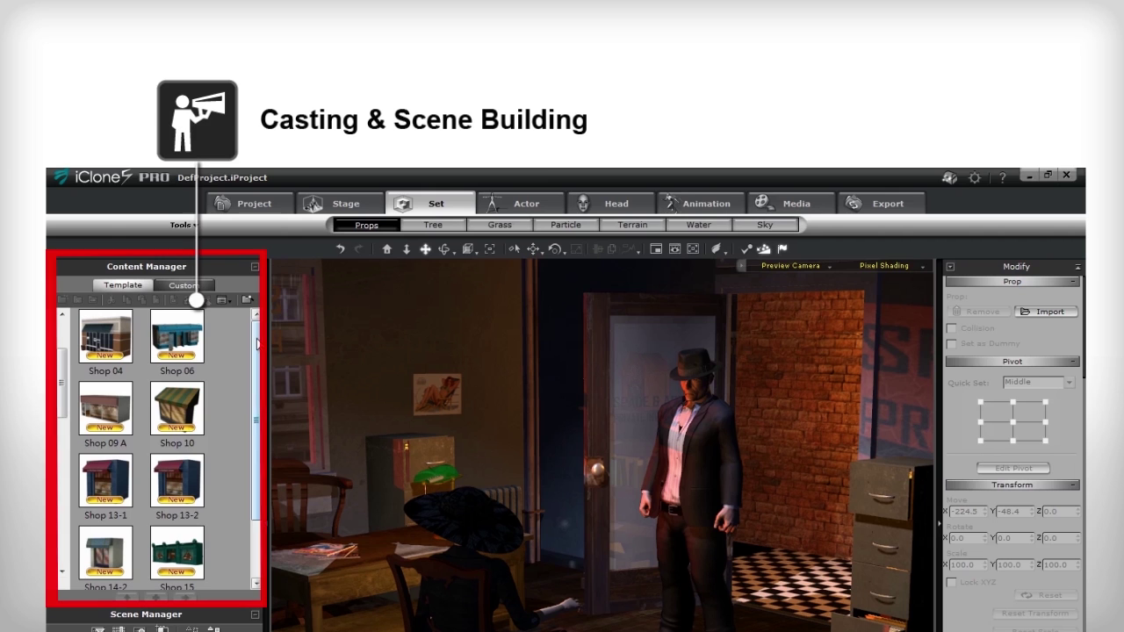
{"action": "scroll", "coordinate": [256, 446], "scroll_direction": "down", "scroll_amount": 3}
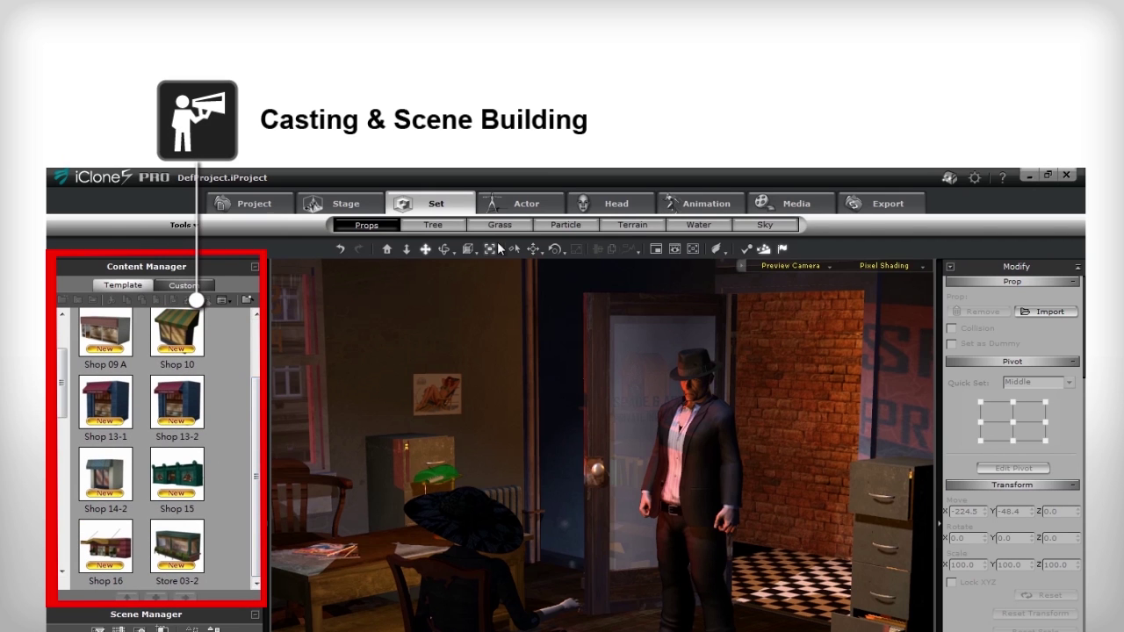
Browse the avatars in Actor casting, then switch to previewing Camera(3)
{"action": "left_click", "coordinate": [514, 204]}
{"action": "scroll", "coordinate": [255, 411], "scroll_direction": "down", "scroll_amount": 3}
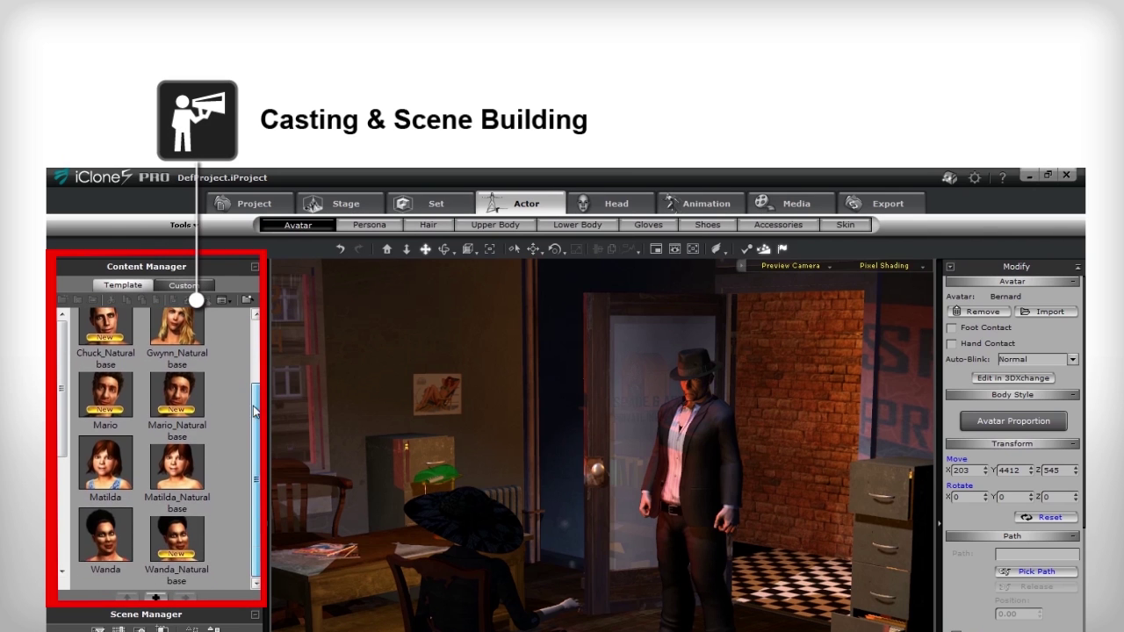
{"action": "scroll", "coordinate": [254, 411], "scroll_direction": "up", "scroll_amount": 3}
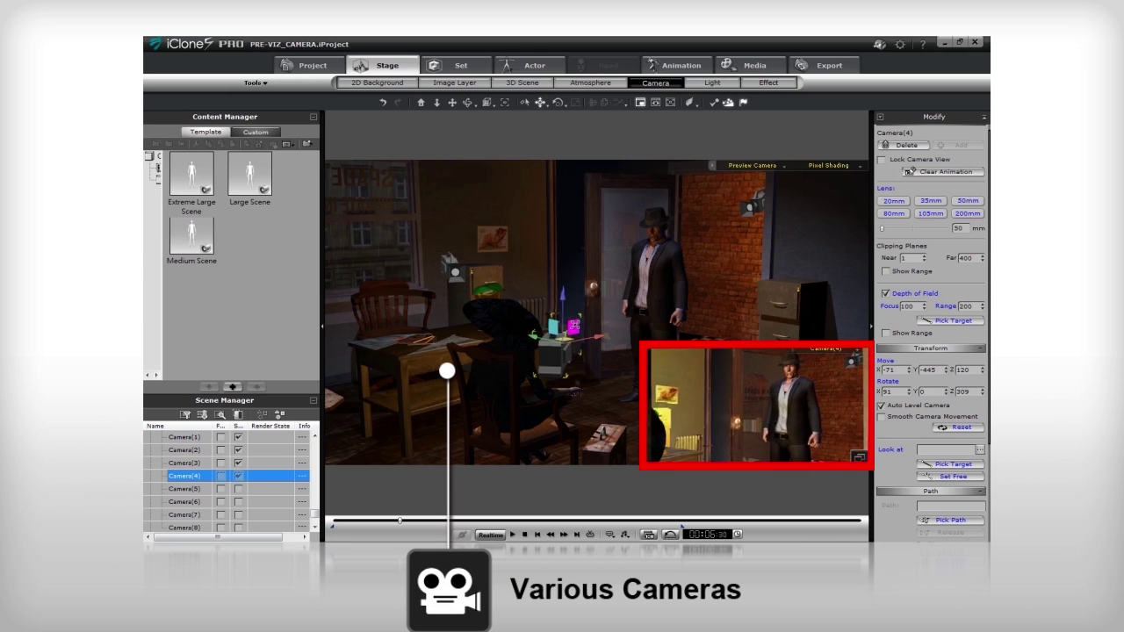
{"action": "left_click", "coordinate": [185, 463]}
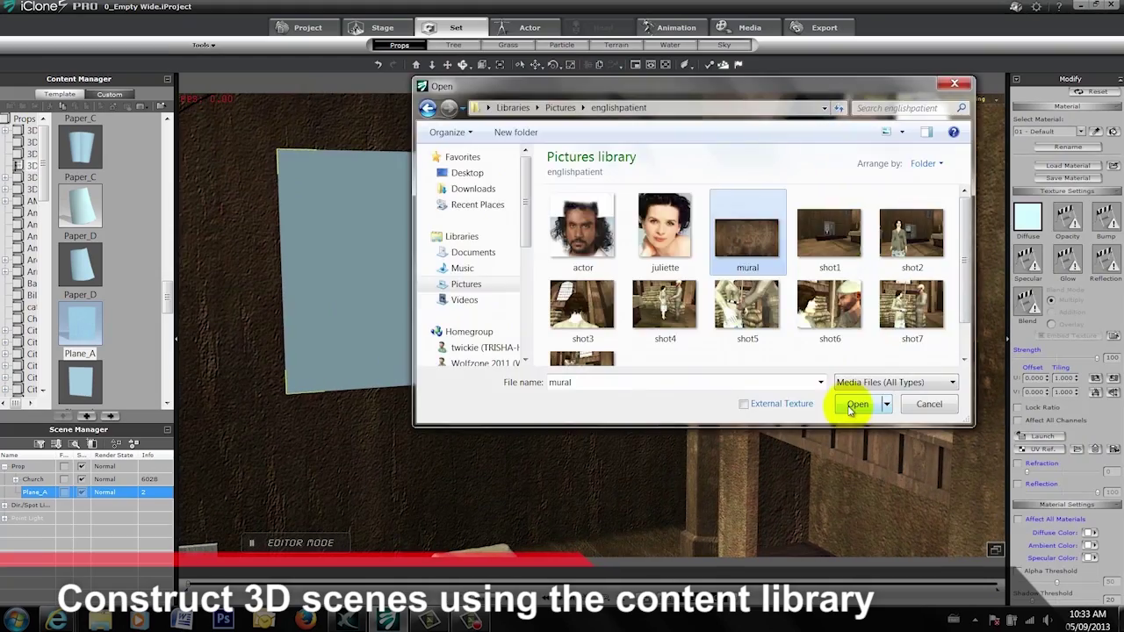
Load a fresco image into Plane_A's Diffuse channel, browsing the pack's sample images
{"action": "left_click", "coordinate": [852, 401]}
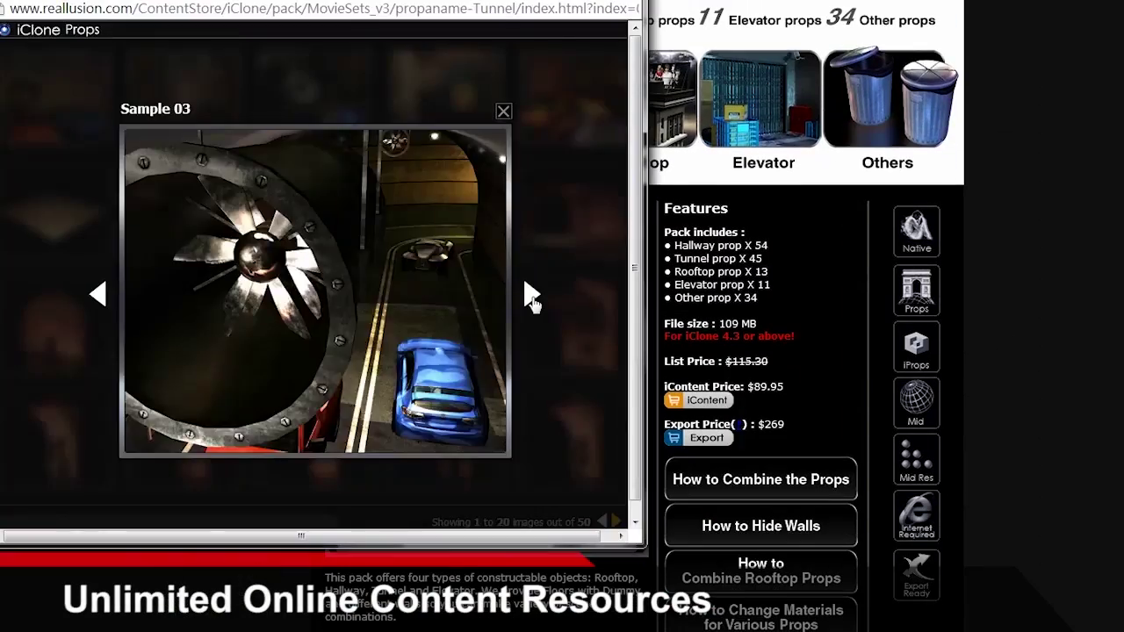
{"action": "left_click", "coordinate": [533, 299]}
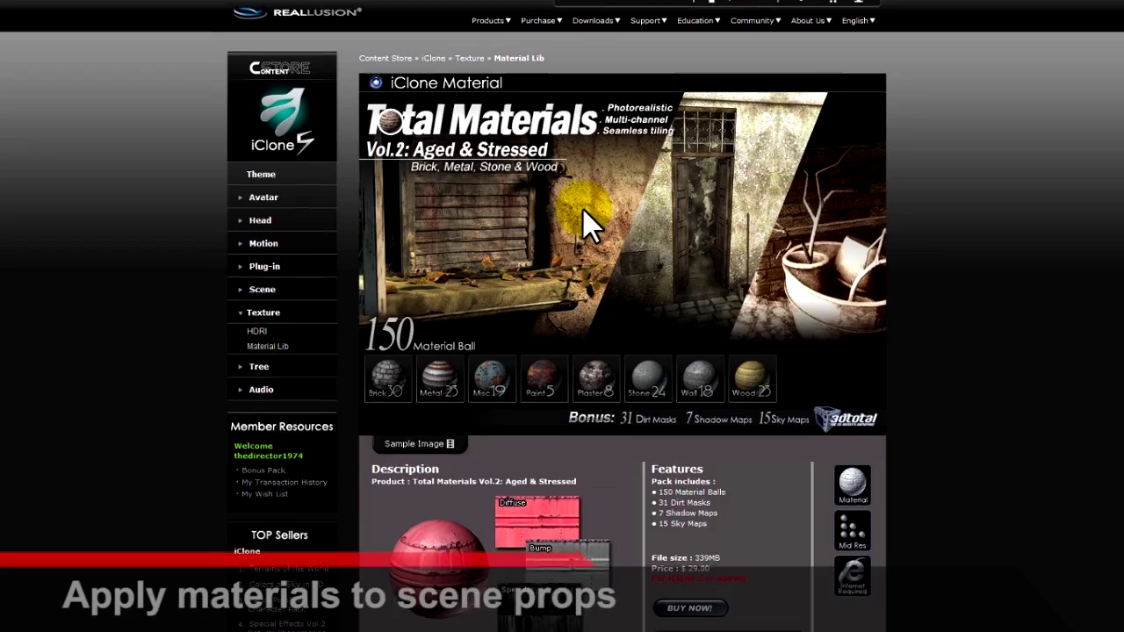
{"action": "scroll", "coordinate": [588, 230], "scroll_direction": "down", "scroll_amount": 10}
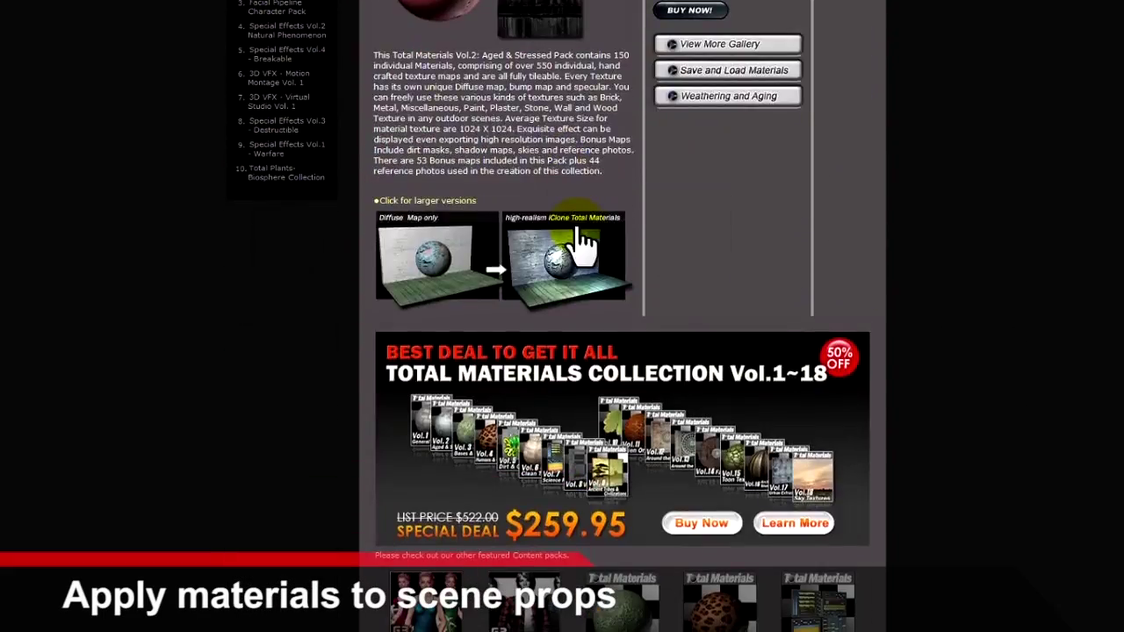
{"action": "scroll", "coordinate": [720, 228], "scroll_direction": "down", "scroll_amount": 8}
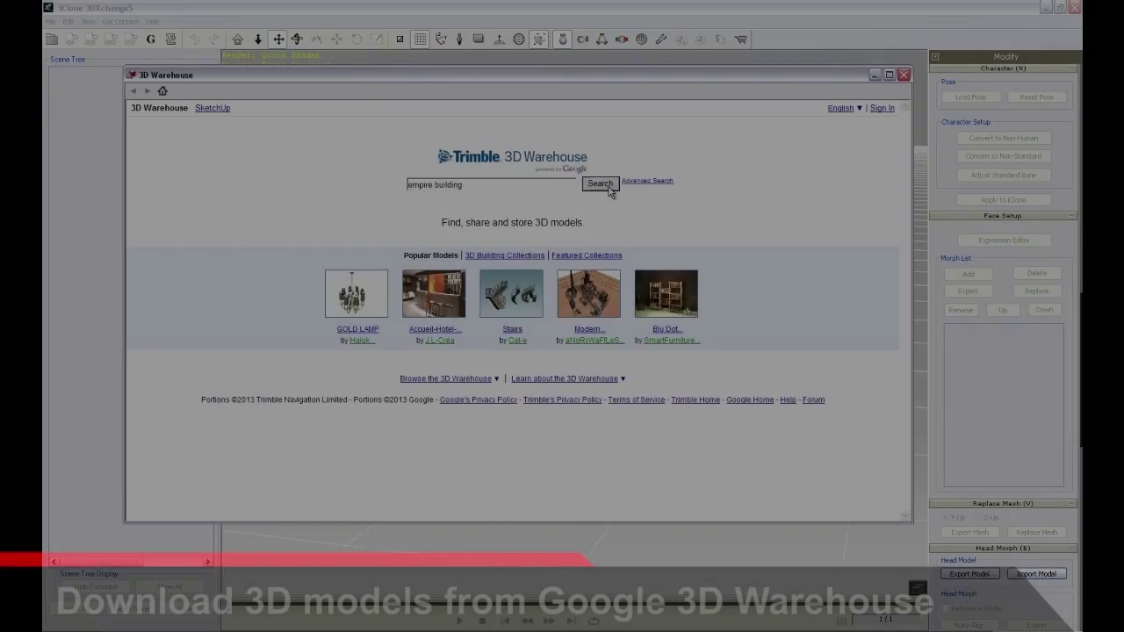
Search the 3D Warehouse for 'empire building' and open the Empire State Building model page
{"action": "left_click", "coordinate": [609, 189]}
{"action": "scroll", "coordinate": [892, 177], "scroll_direction": "down", "scroll_amount": 2}
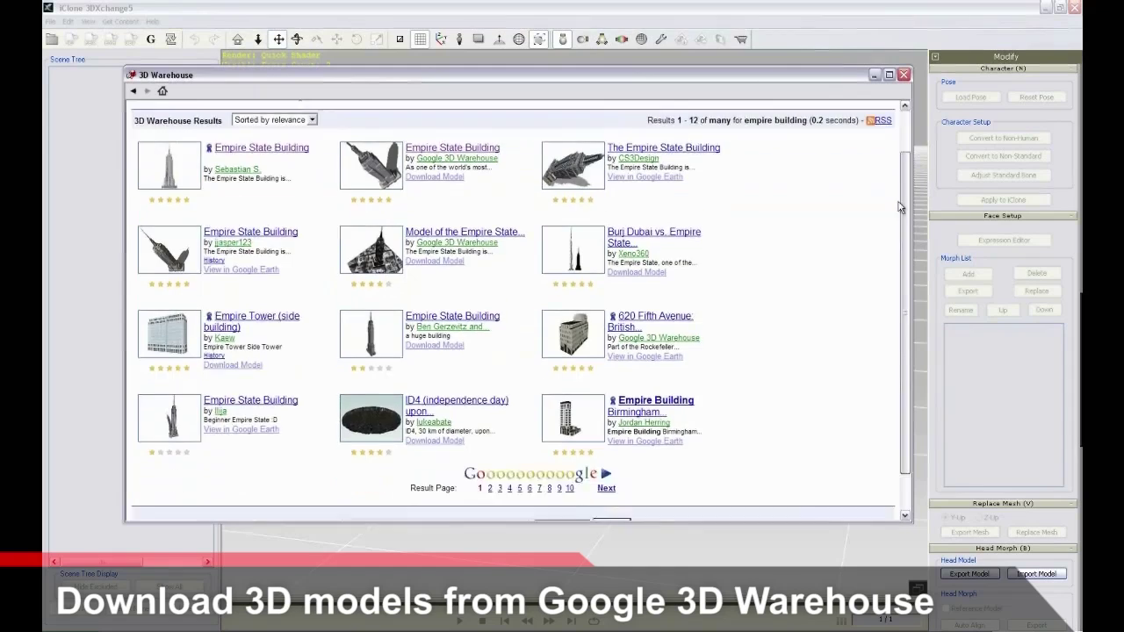
{"action": "left_click", "coordinate": [452, 145]}
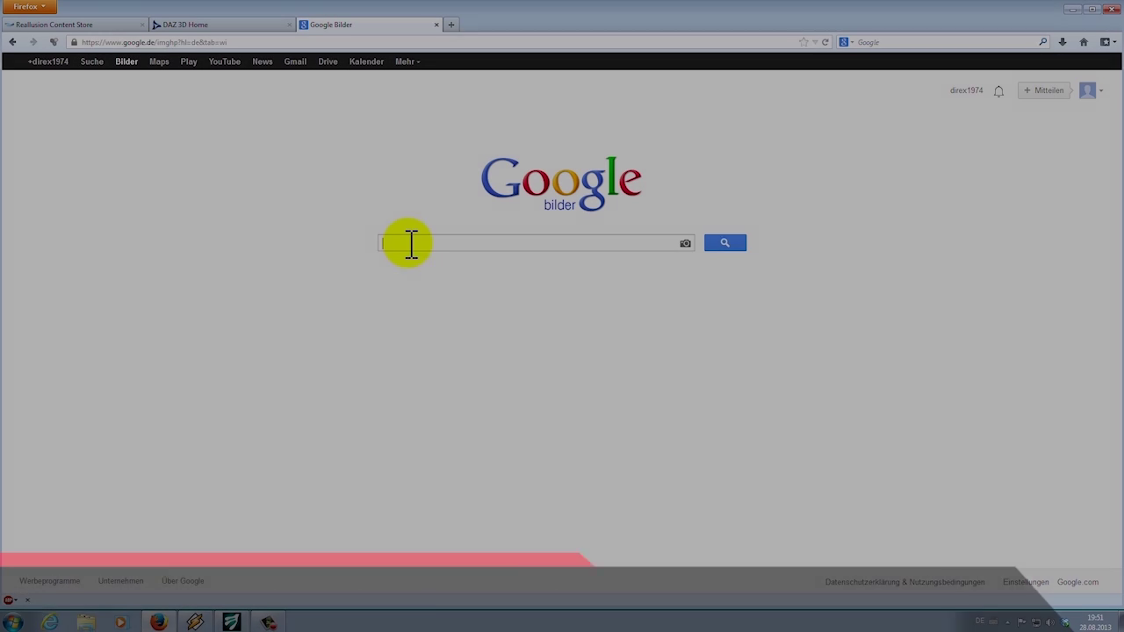
Search Google Images for the actress, open a portrait result, and view it full size
{"action": "type", "text": "jessica biel"}
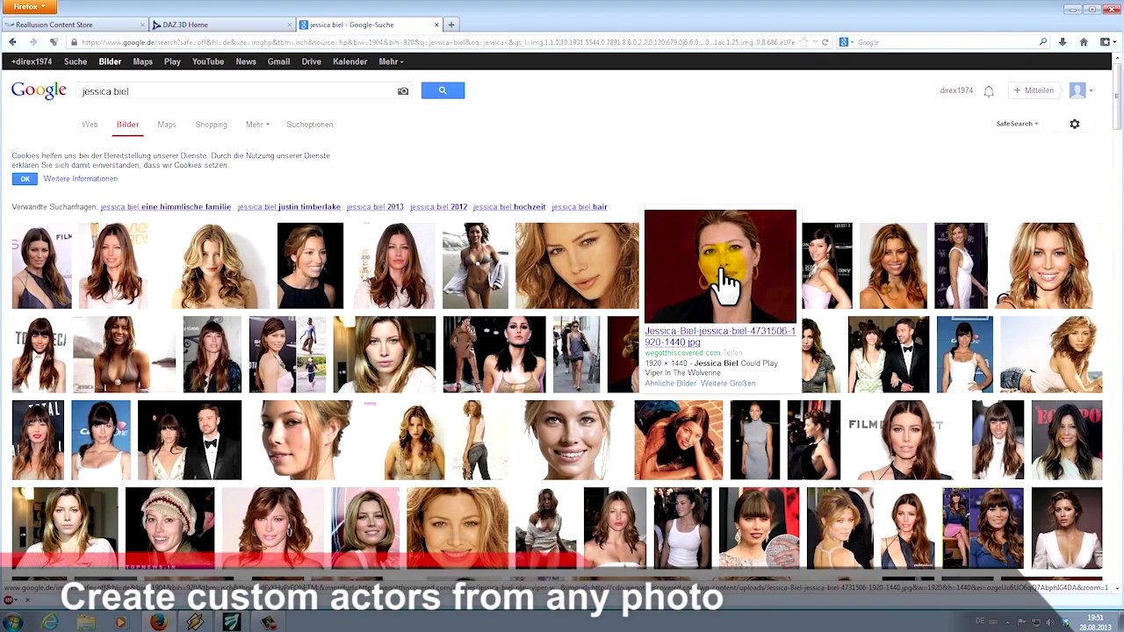
{"action": "left_click", "coordinate": [720, 272]}
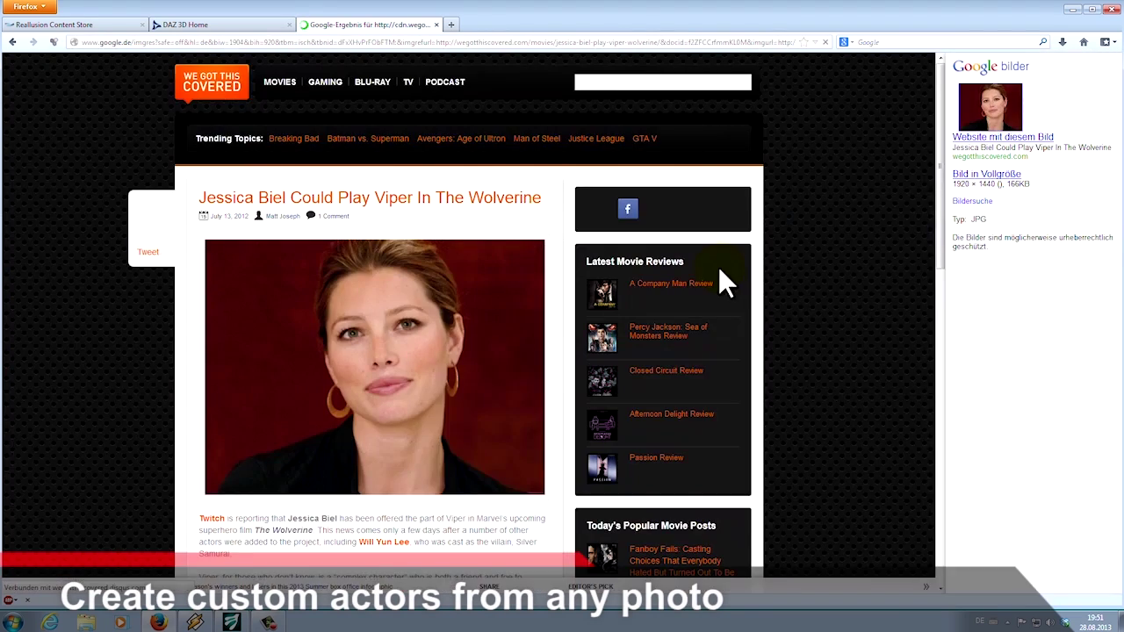
{"action": "left_click", "coordinate": [987, 174]}
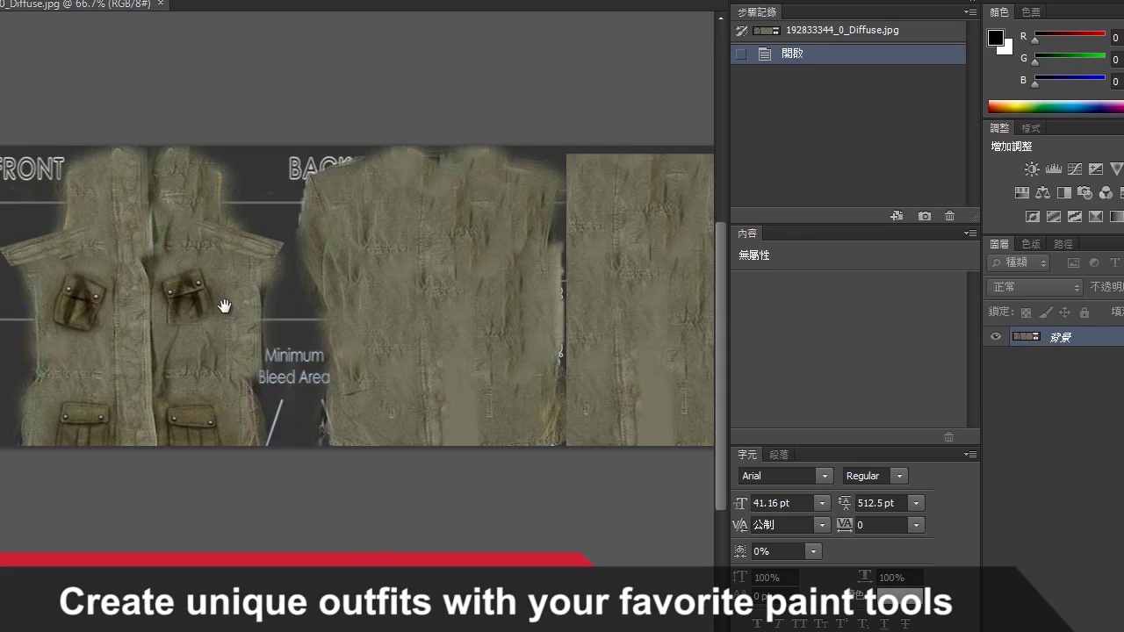
Pan to the vest texture's collar pieces and across the floral skirt texture
{"action": "left_click_drag", "start_coordinate": [285, 313], "coordinate": [421, 290]}
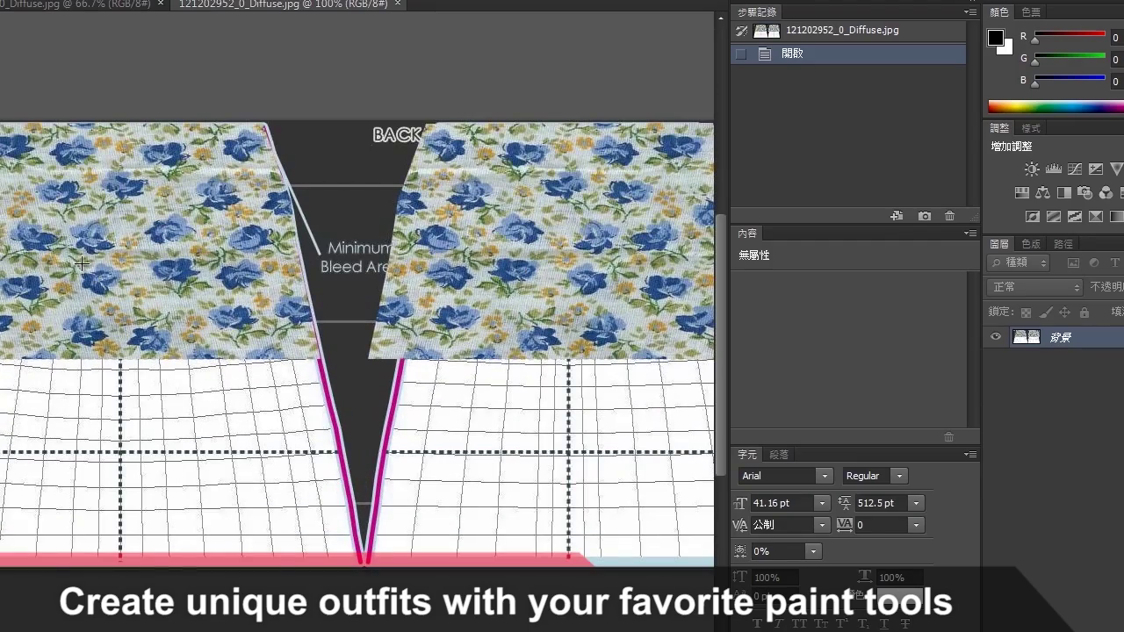
{"action": "left_click_drag", "start_coordinate": [76, 264], "coordinate": [202, 290]}
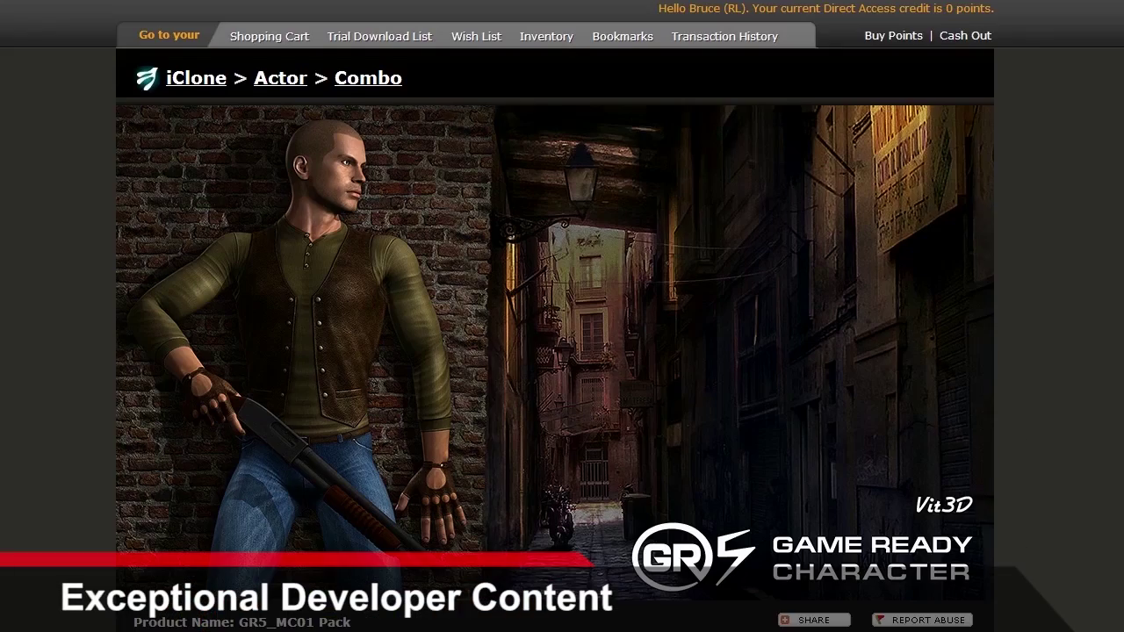
Scroll through the store product pages down to the GR5_MC01 Pack
{"action": "scroll", "coordinate": [562, 316], "scroll_direction": "down", "scroll_amount": 3}
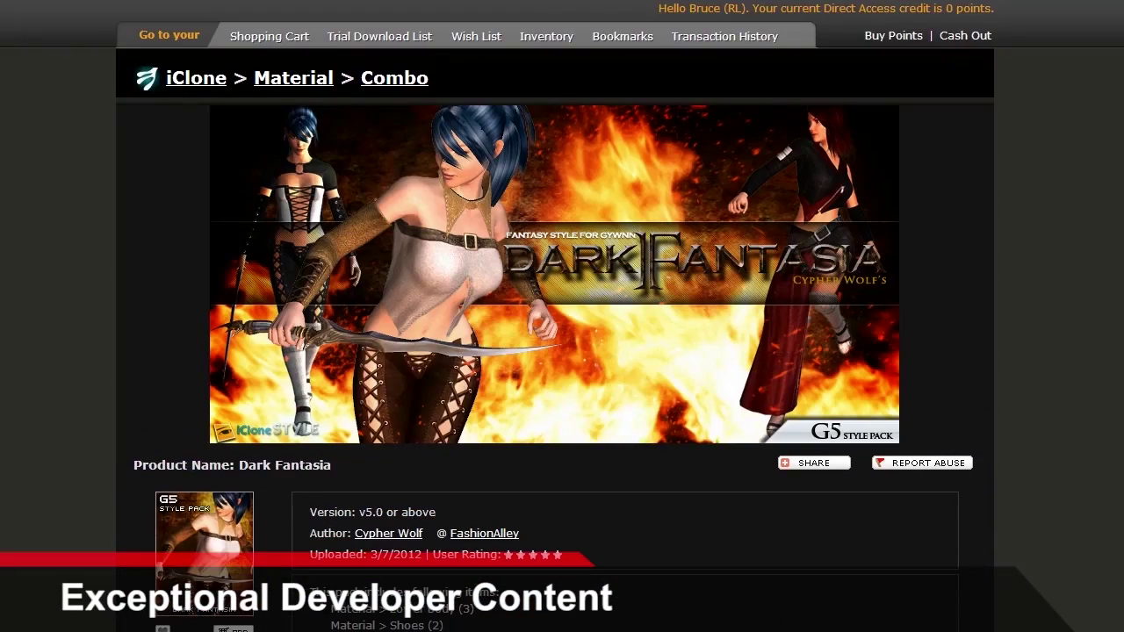
{"action": "scroll", "coordinate": [562, 317], "scroll_direction": "down", "scroll_amount": 3}
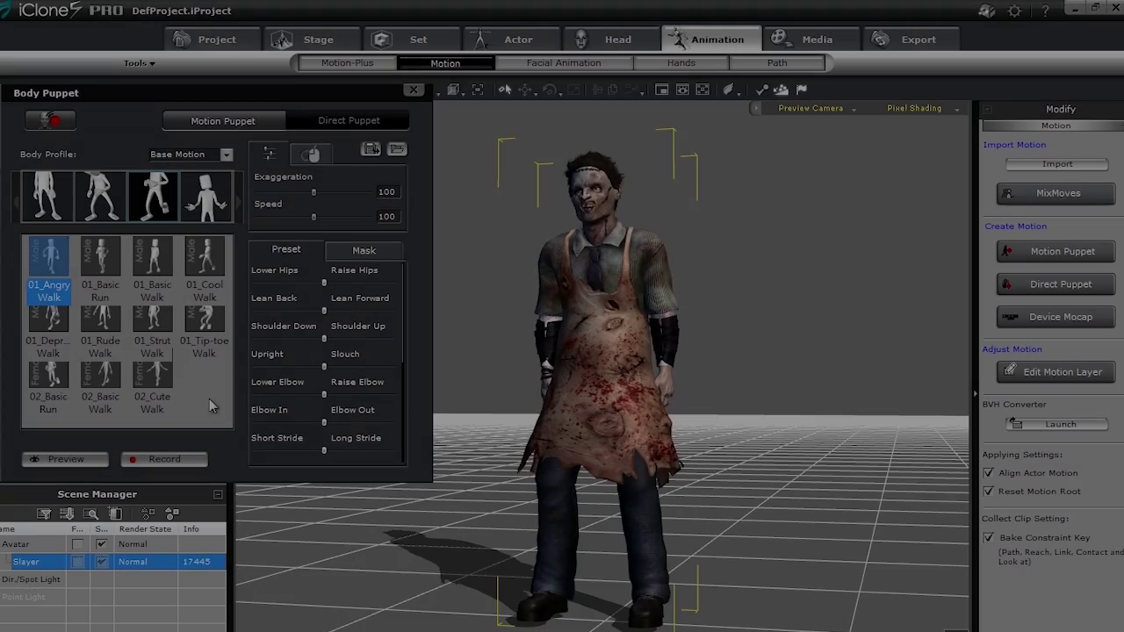
Preview the 01_Angry Walk puppet motion at lower speed, then switch to 01_Afraid
{"action": "key", "text": "space"}
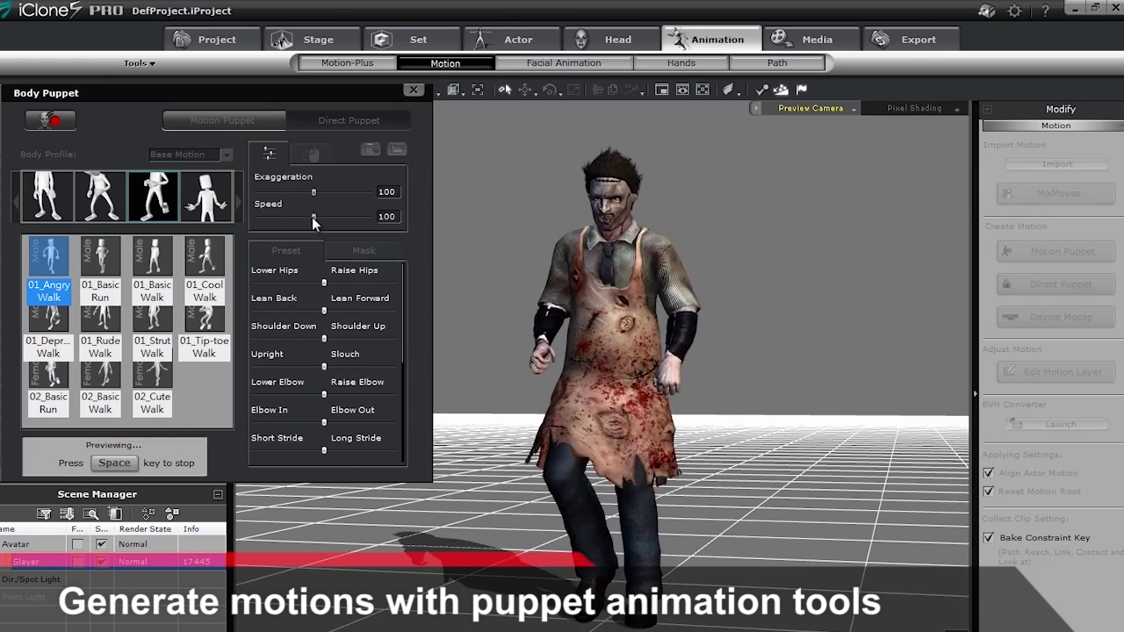
{"action": "left_click_drag", "start_coordinate": [312, 217], "coordinate": [290, 216]}
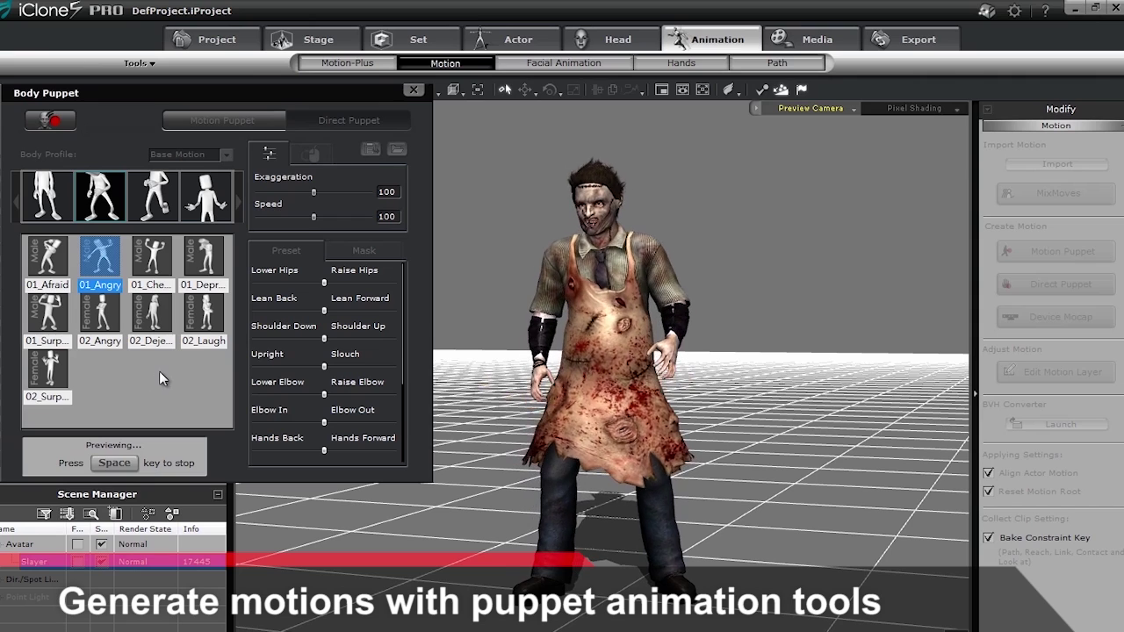
{"action": "key", "text": "space"}
{"action": "key", "text": "Left"}
{"action": "key", "text": "space"}
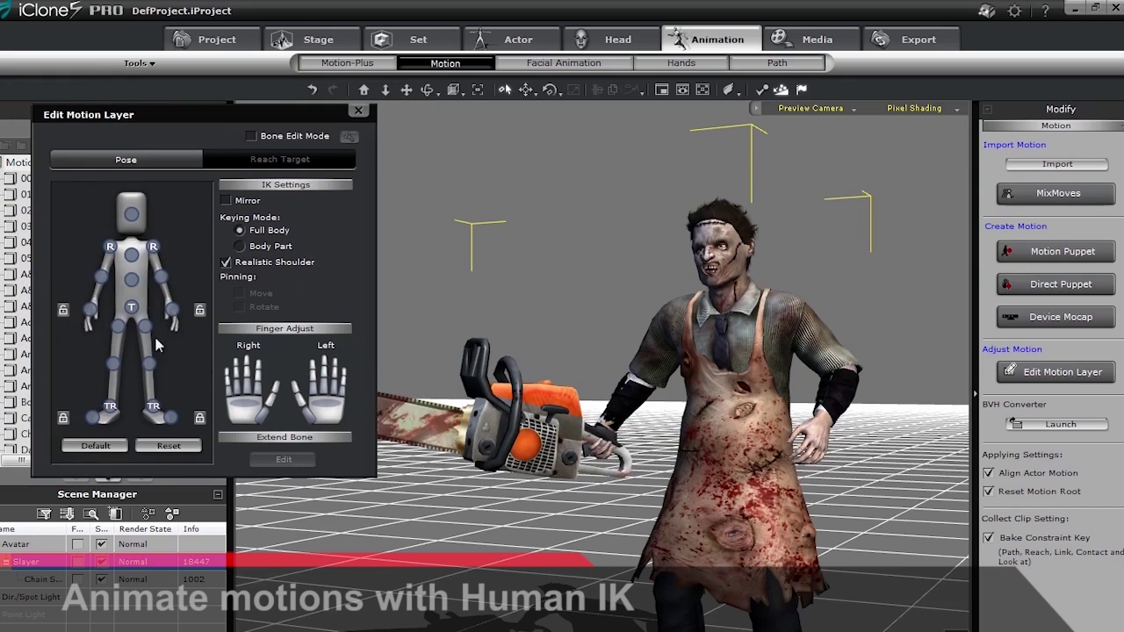
Lift the Slayer's chainsaw to horizontal with IK, then apply Walk Forward Loop and move the actor right
{"action": "left_click_drag", "start_coordinate": [630, 406], "coordinate": [628, 358]}
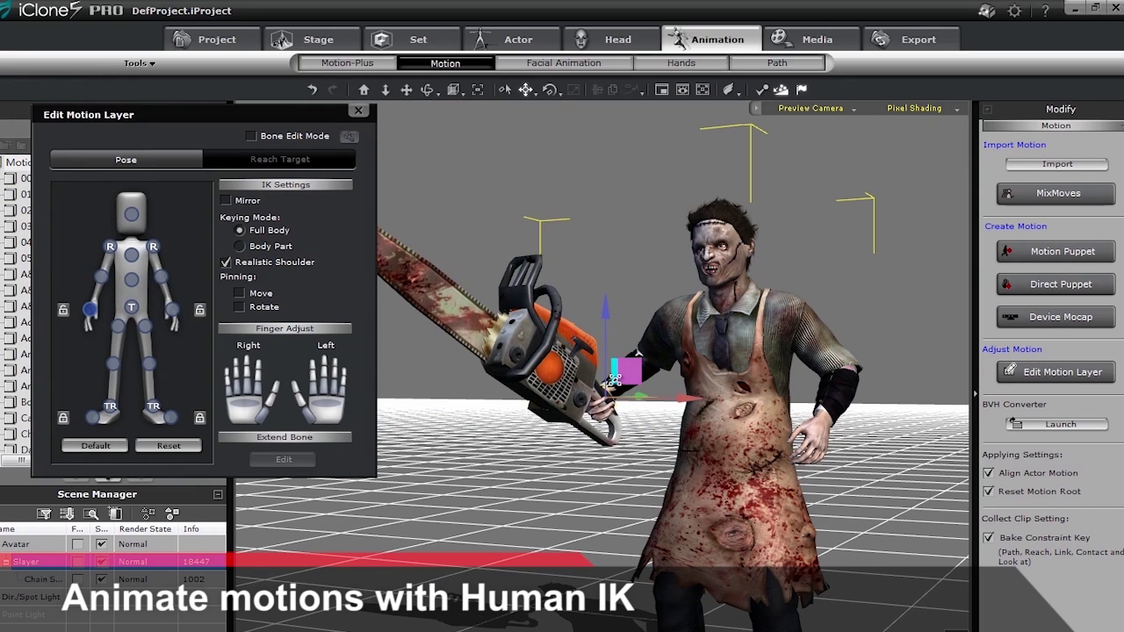
{"action": "left_click_drag", "start_coordinate": [583, 379], "coordinate": [573, 382]}
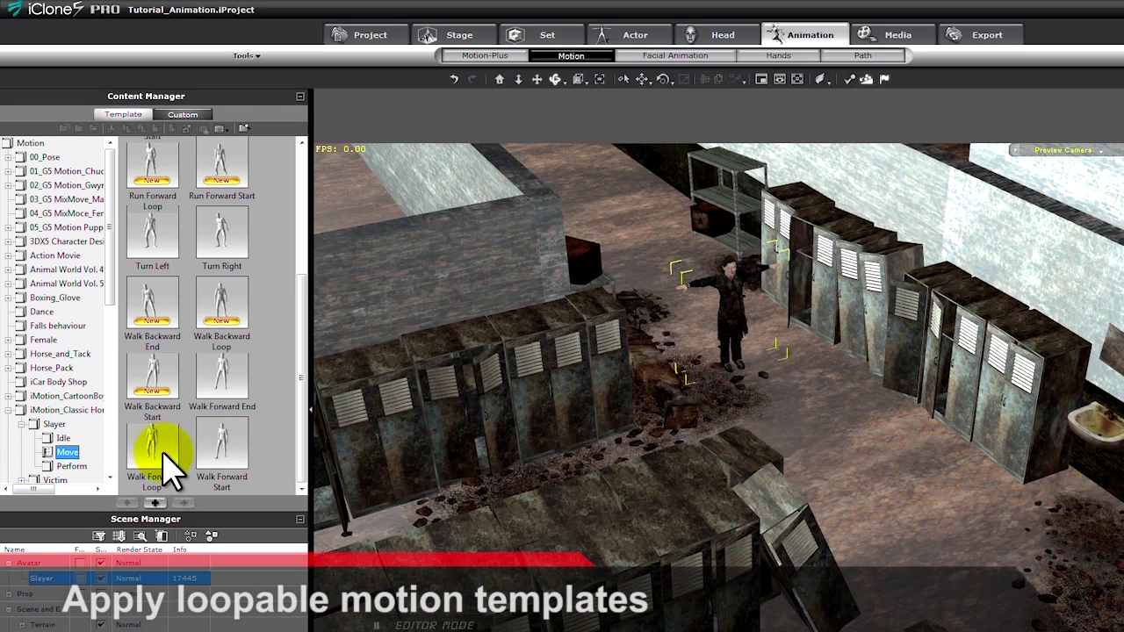
{"action": "double_click", "coordinate": [152, 446]}
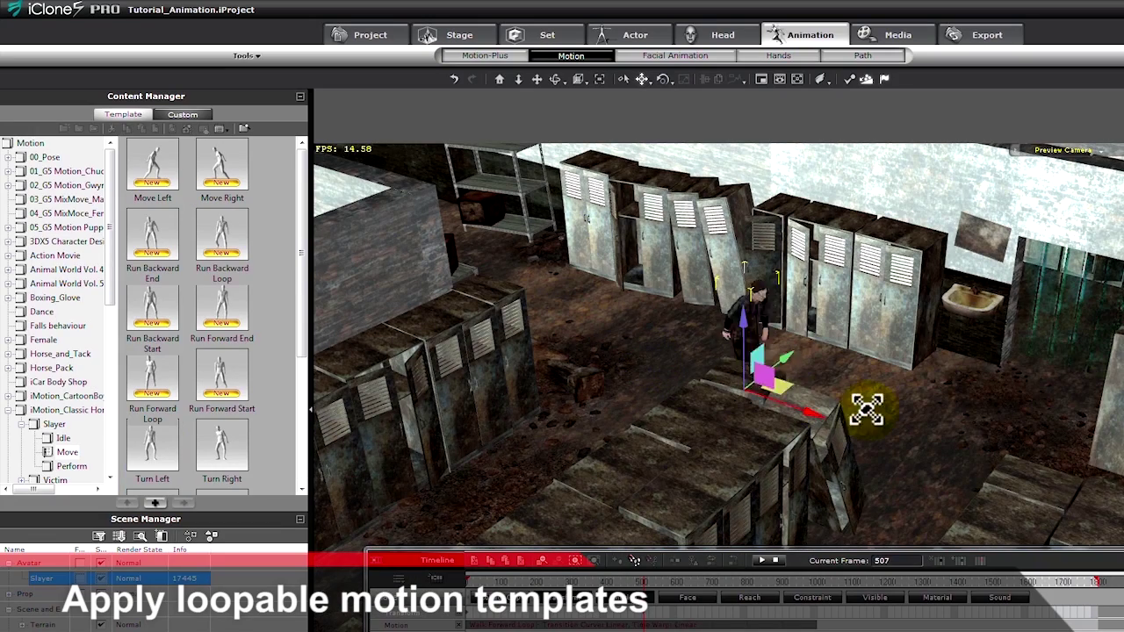
{"action": "left_click_drag", "start_coordinate": [866, 408], "coordinate": [1019, 459]}
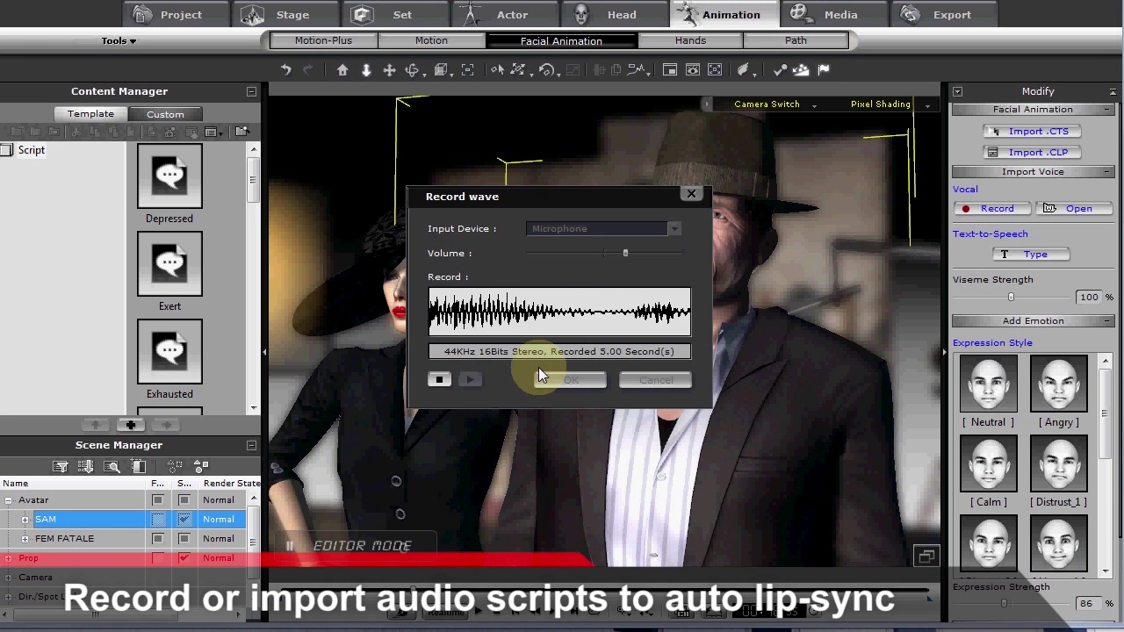
Accept the recorded voice clip and generate talking animation from the entered text-to-speech text
{"action": "left_click", "coordinate": [560, 380]}
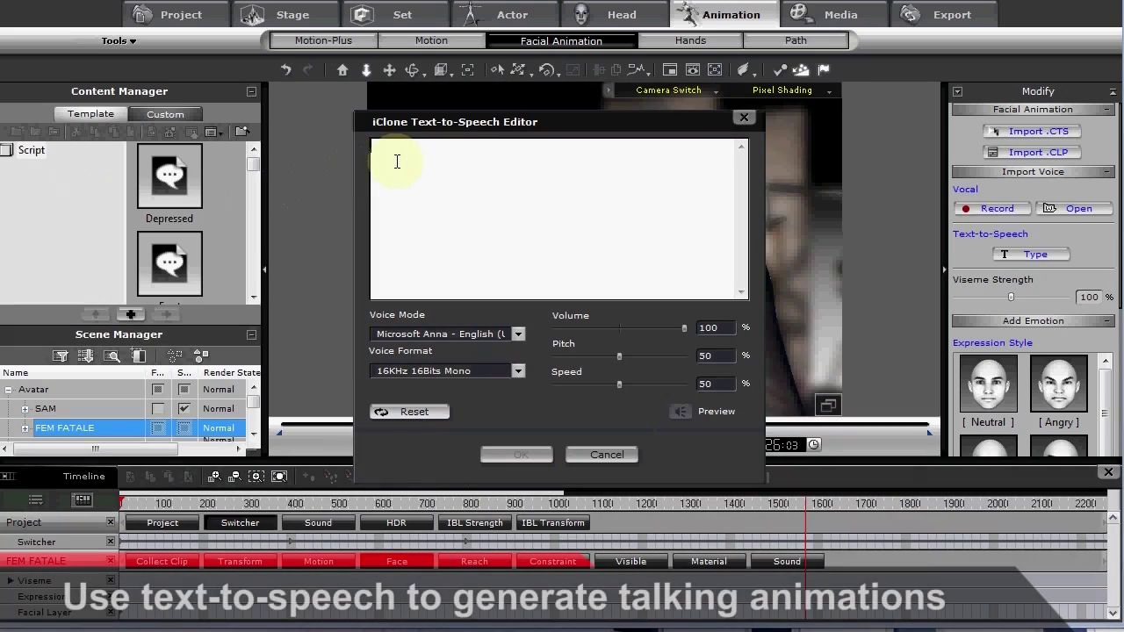
{"action": "left_click", "coordinate": [485, 457]}
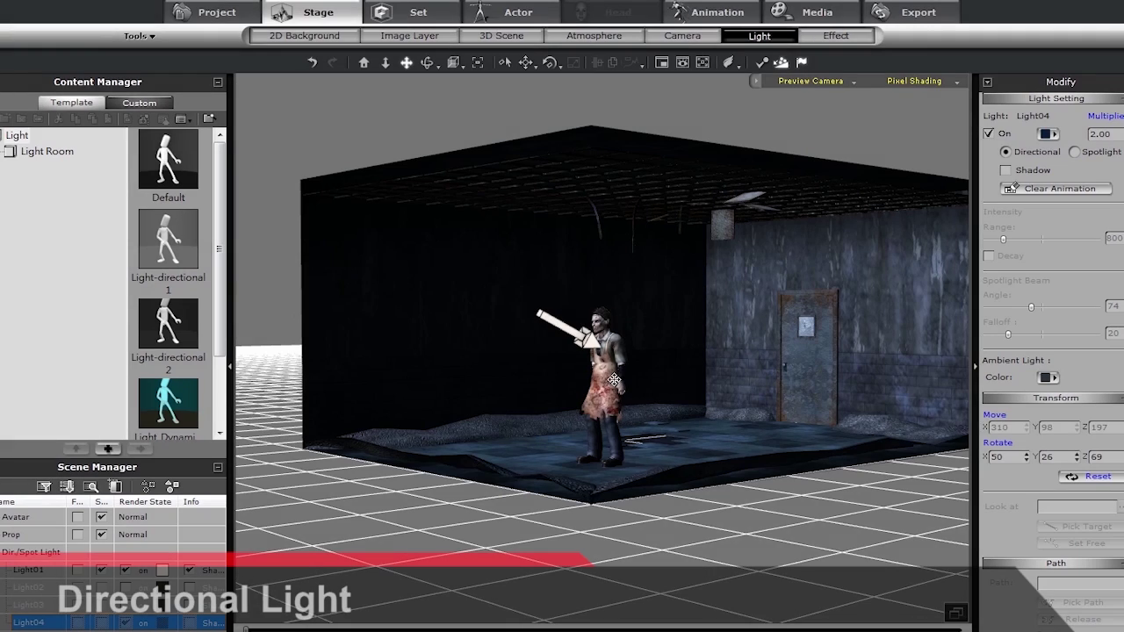
Rotate Light01, move and rotate spotlight Light04, and place the point light right of the Slayer
{"action": "left_click", "coordinate": [567, 330]}
{"action": "left_click_drag", "start_coordinate": [646, 316], "coordinate": [644, 353]}
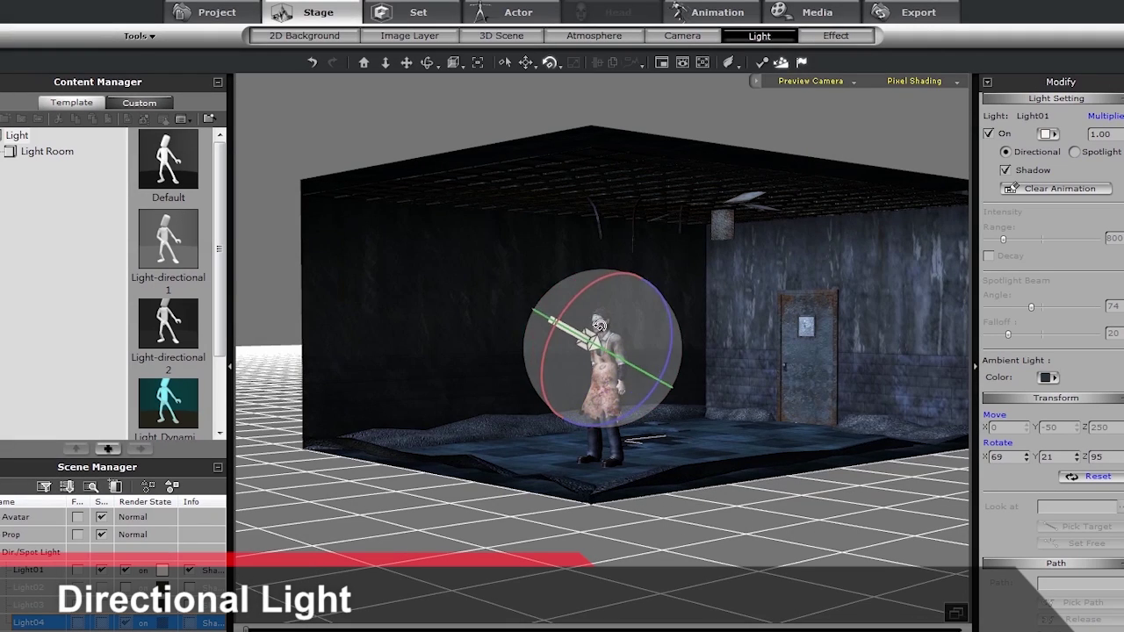
{"action": "left_click", "coordinate": [592, 329]}
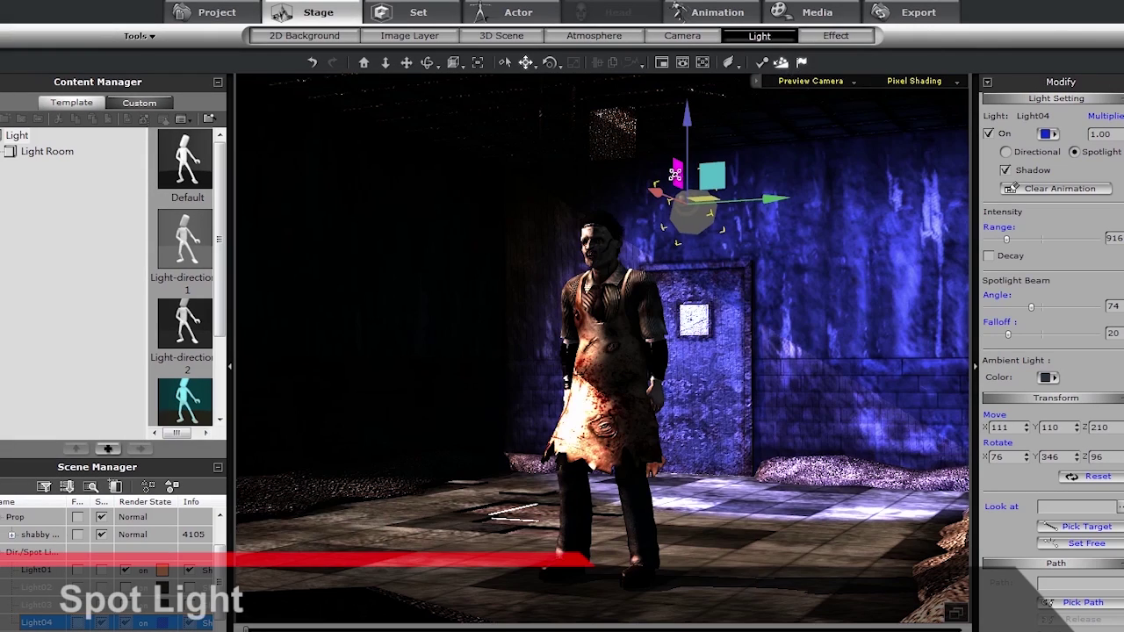
{"action": "left_click_drag", "start_coordinate": [662, 175], "coordinate": [389, 263]}
{"action": "key", "text": "e"}
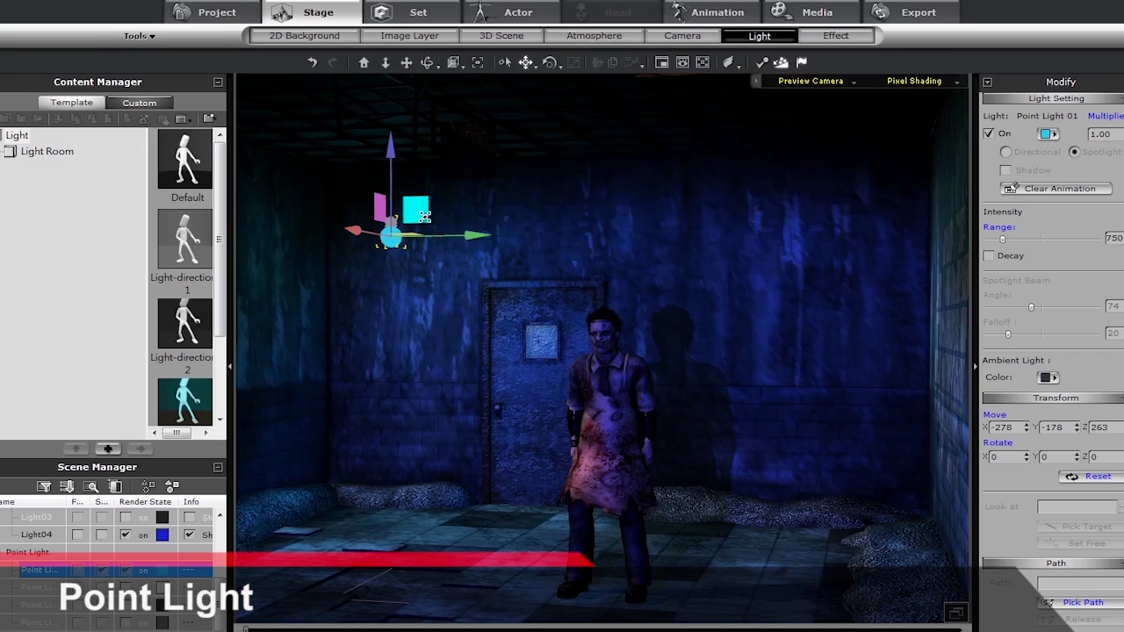
{"action": "left_click_drag", "start_coordinate": [421, 215], "coordinate": [861, 216]}
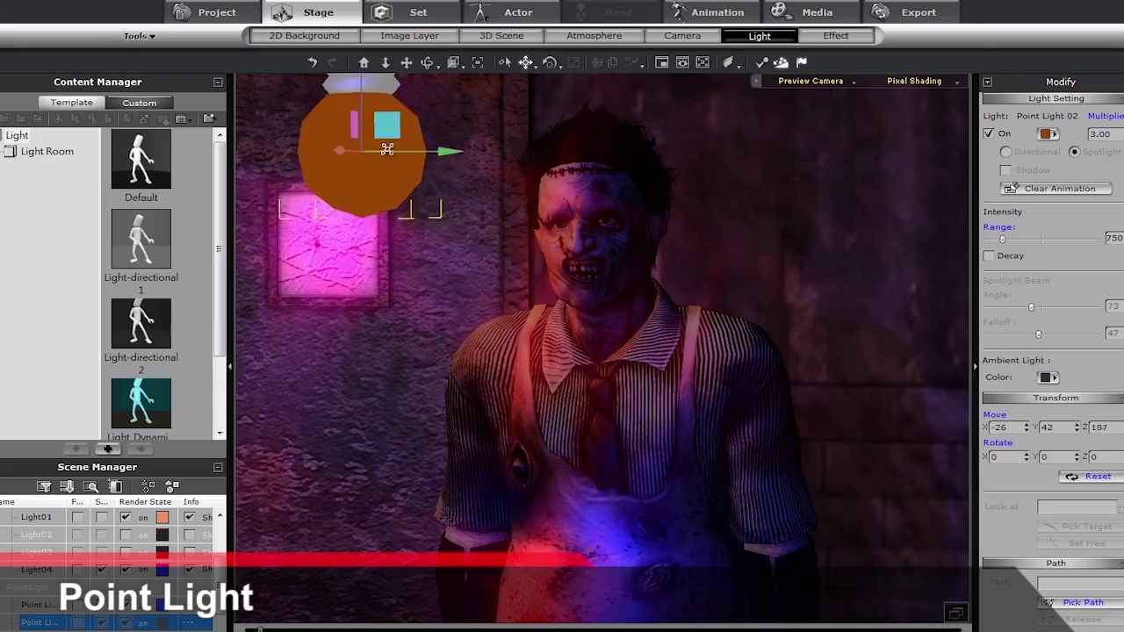
{"action": "left_click_drag", "start_coordinate": [387, 149], "coordinate": [902, 350]}
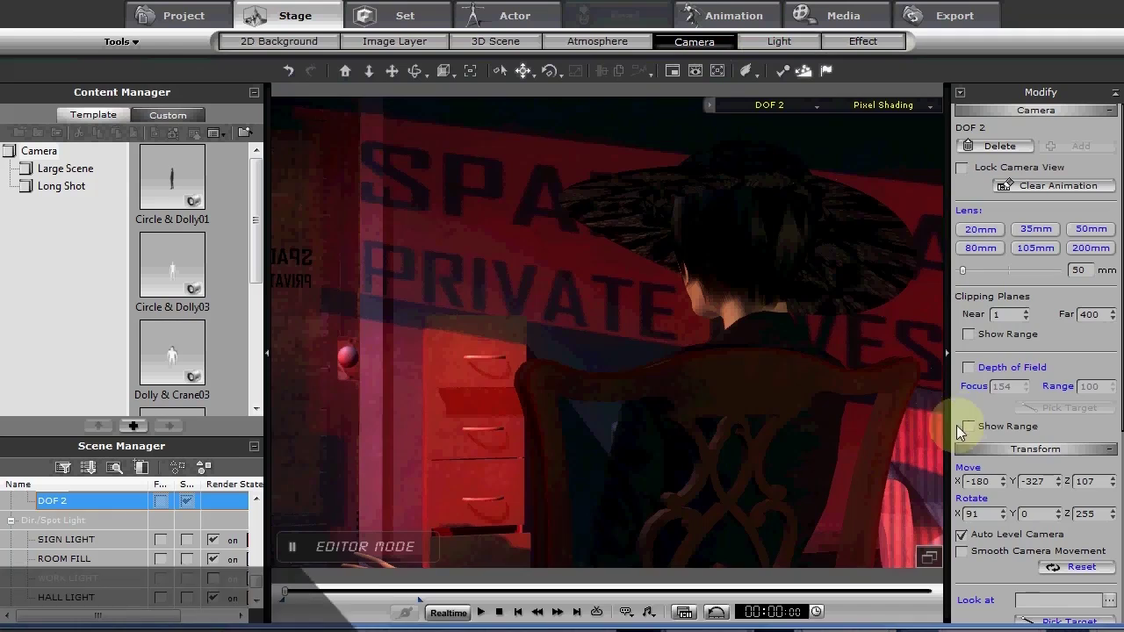
Turn on Depth of Field for the DOF 2 camera to blur the background
{"action": "left_click", "coordinate": [969, 368]}
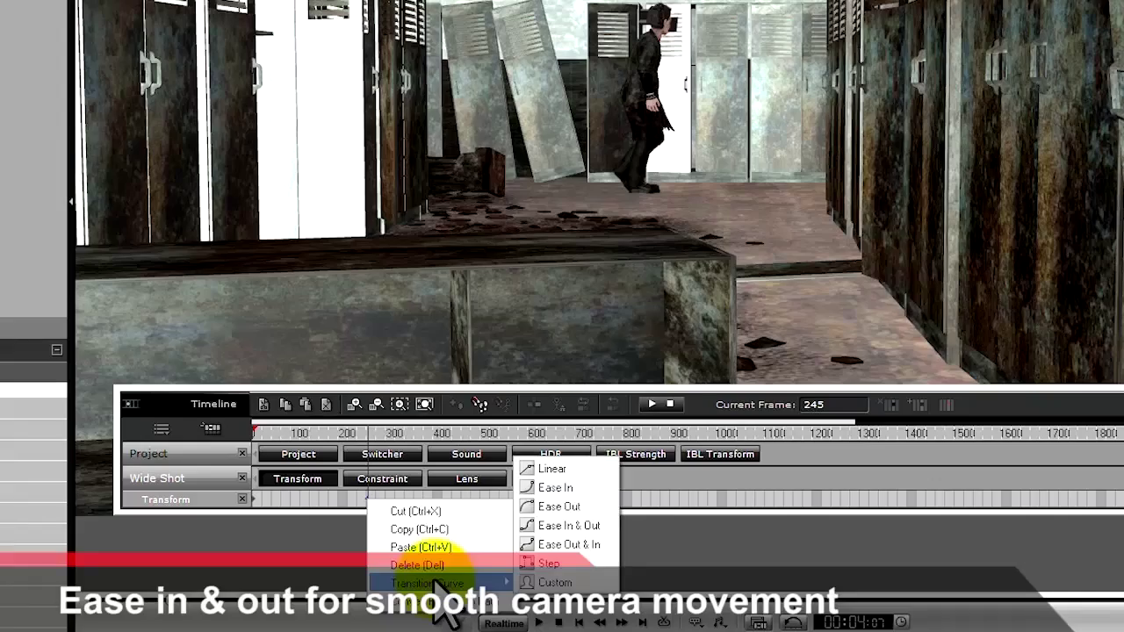
Apply Ease In & Out to the Wide Shot camera, view through POV, and move the dolly dummy beside King Kong
{"action": "left_click", "coordinate": [555, 526]}
{"action": "key", "text": "space"}
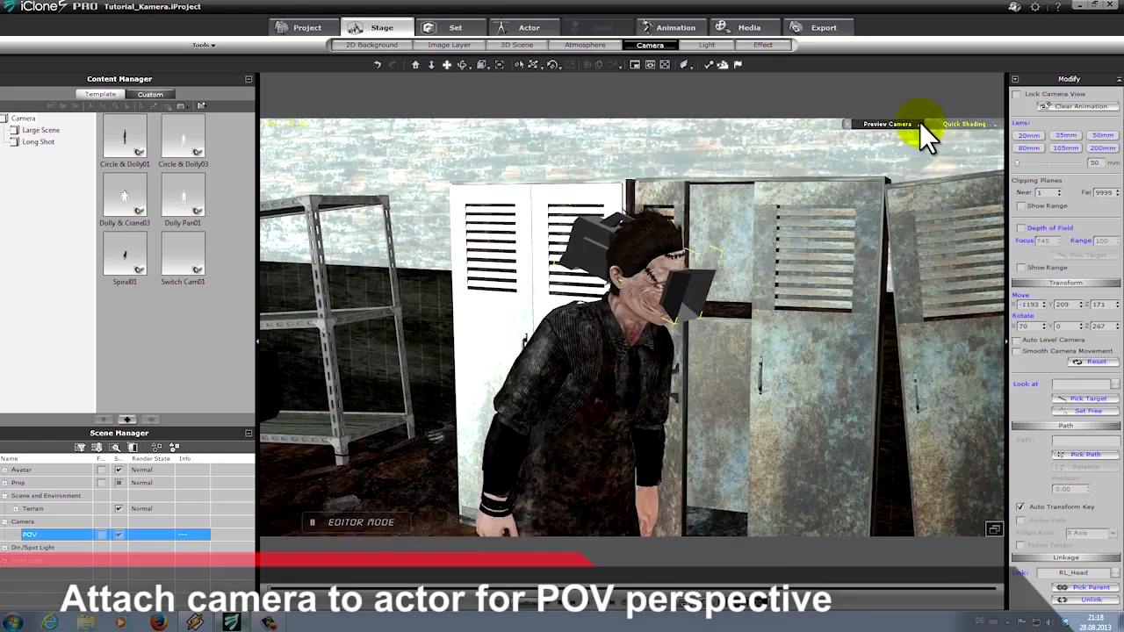
{"action": "left_click", "coordinate": [918, 123]}
{"action": "left_click", "coordinate": [900, 150]}
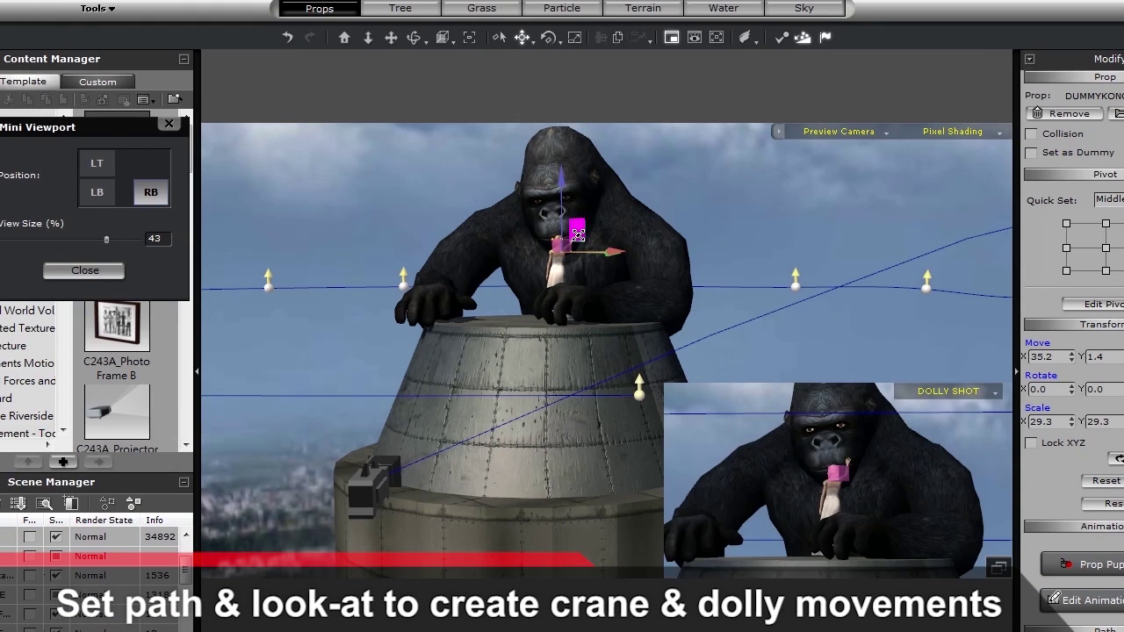
{"action": "mouse_move", "coordinate": [572, 238]}
{"action": "left_mouse_down"}
{"action": "mouse_move", "coordinate": [773, 232]}
{"action": "mouse_move", "coordinate": [369, 220]}
{"action": "mouse_move", "coordinate": [574, 231]}
{"action": "left_mouse_up"}
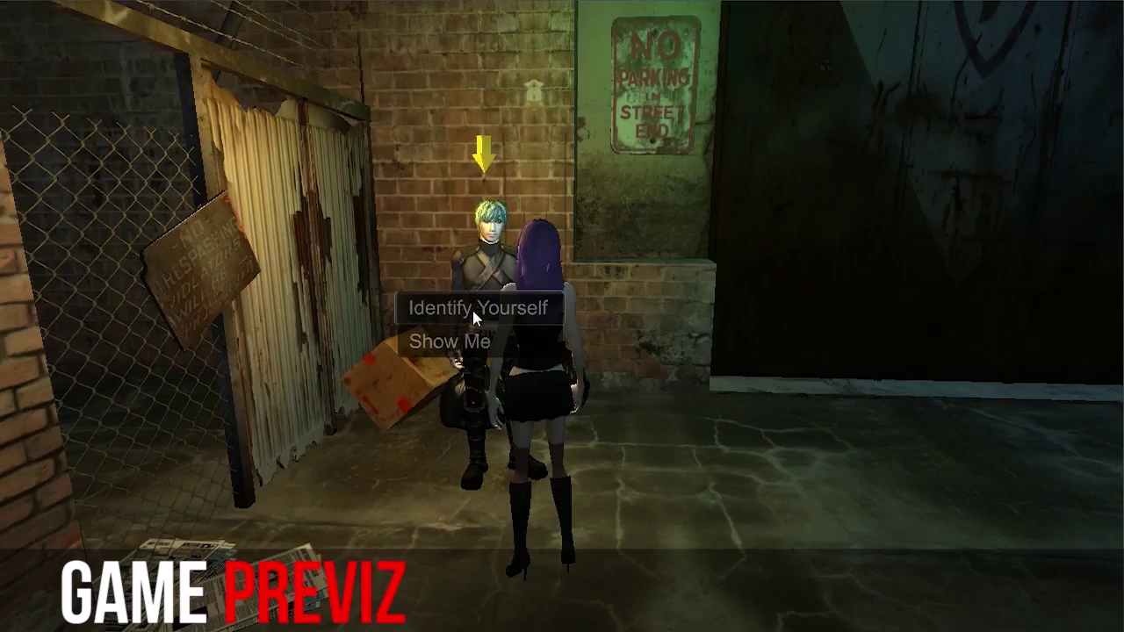
Choose the 'Identify Yourself' dialog option in the alley game preview
{"action": "left_click", "coordinate": [472, 310]}
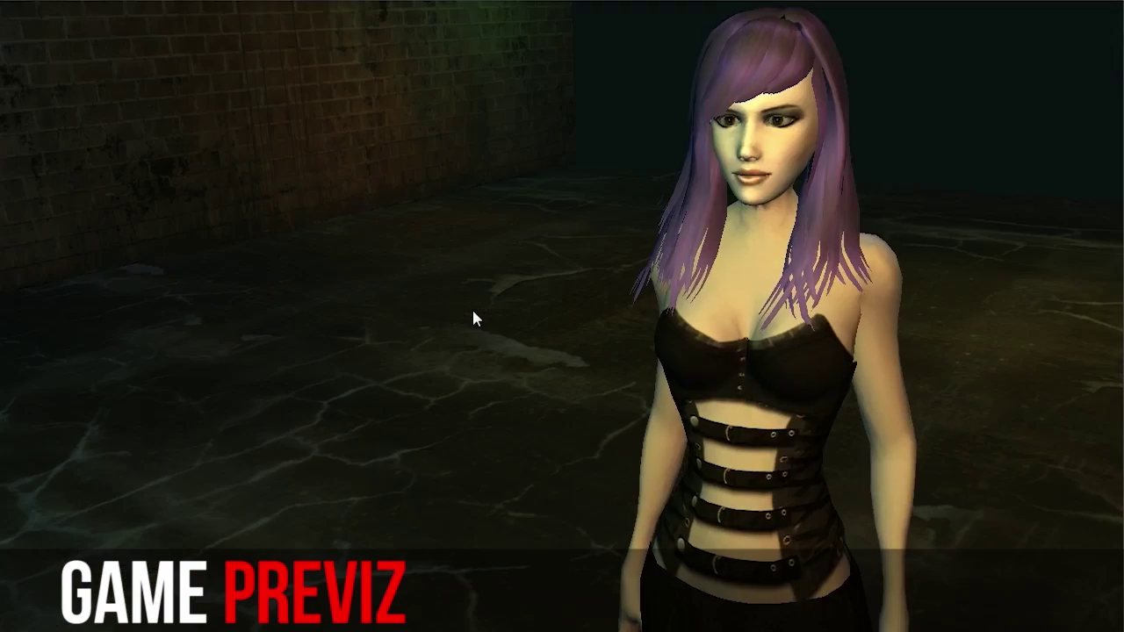